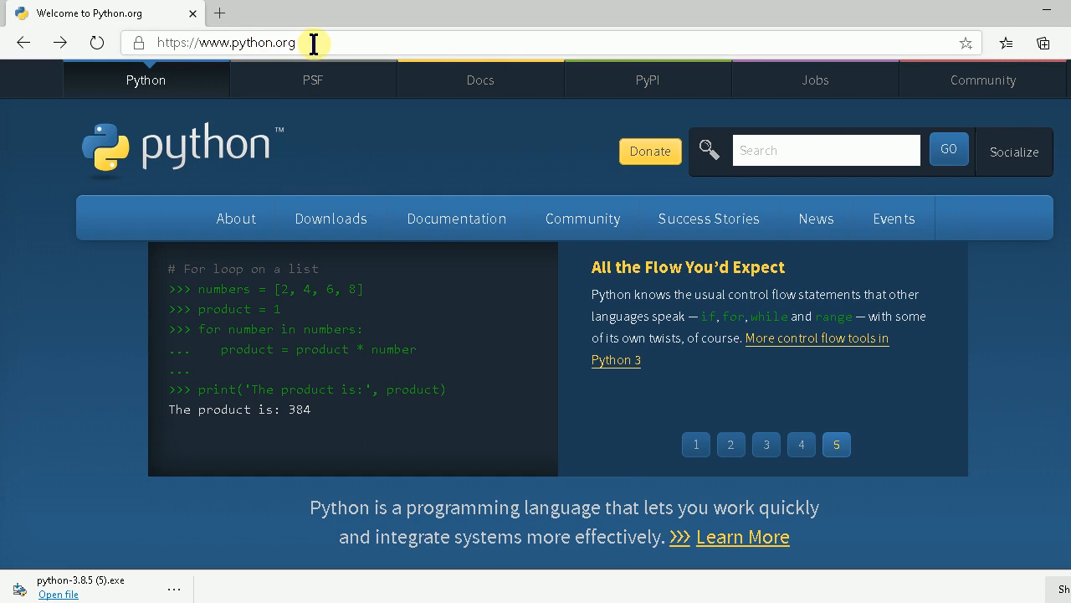
- Download the Windows x86-64 executable installer for Python 3.7.9 from the python.org Windows releases page
mouse_move(328, 224)
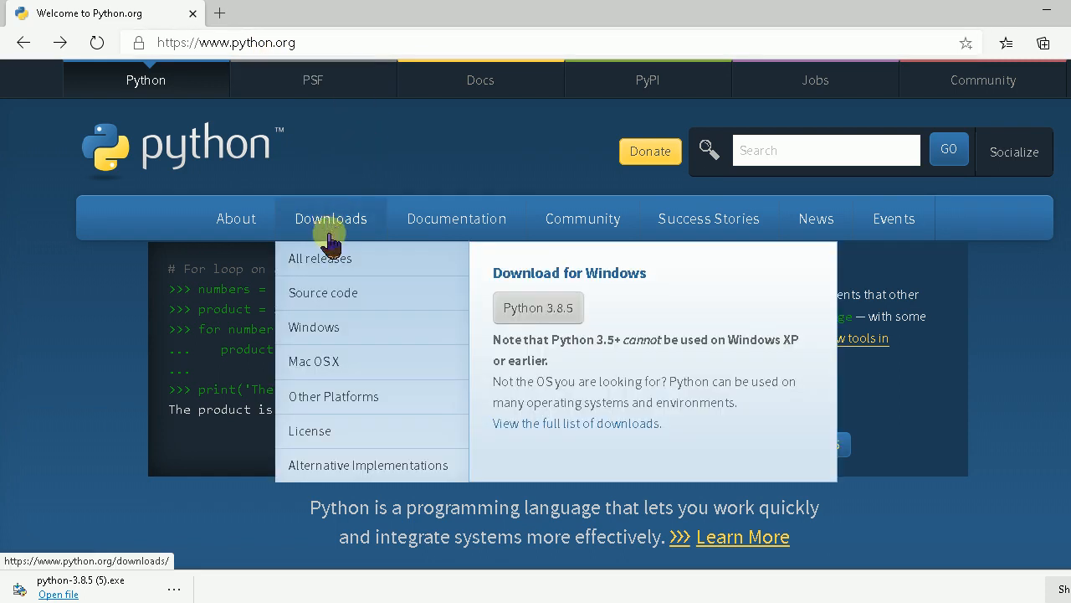
left_click(342, 330)
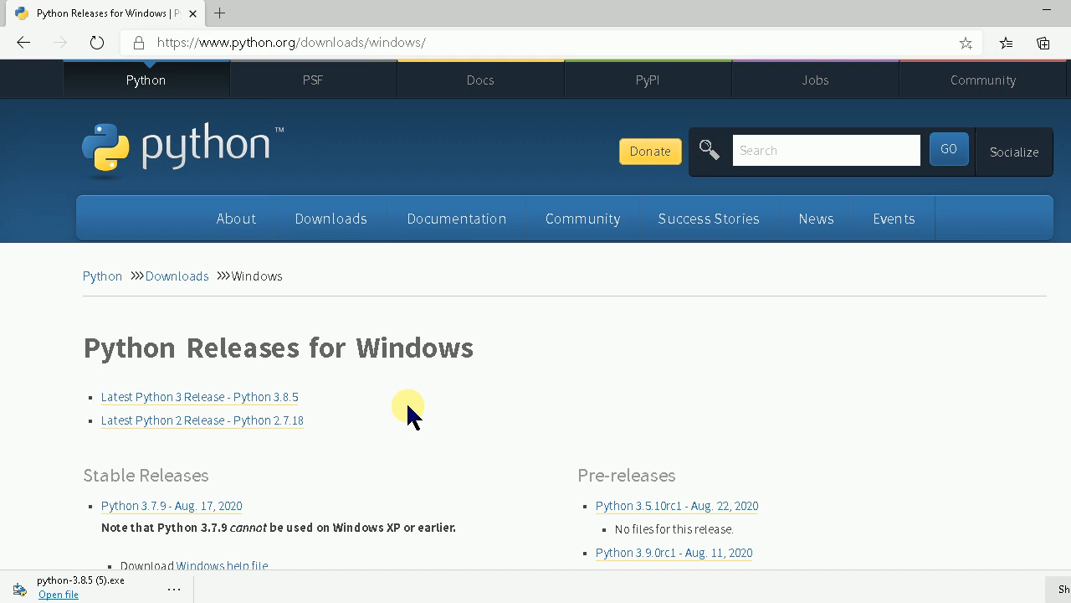
scroll(407, 410, "down", 2)
scroll(408, 410, "down", 1)
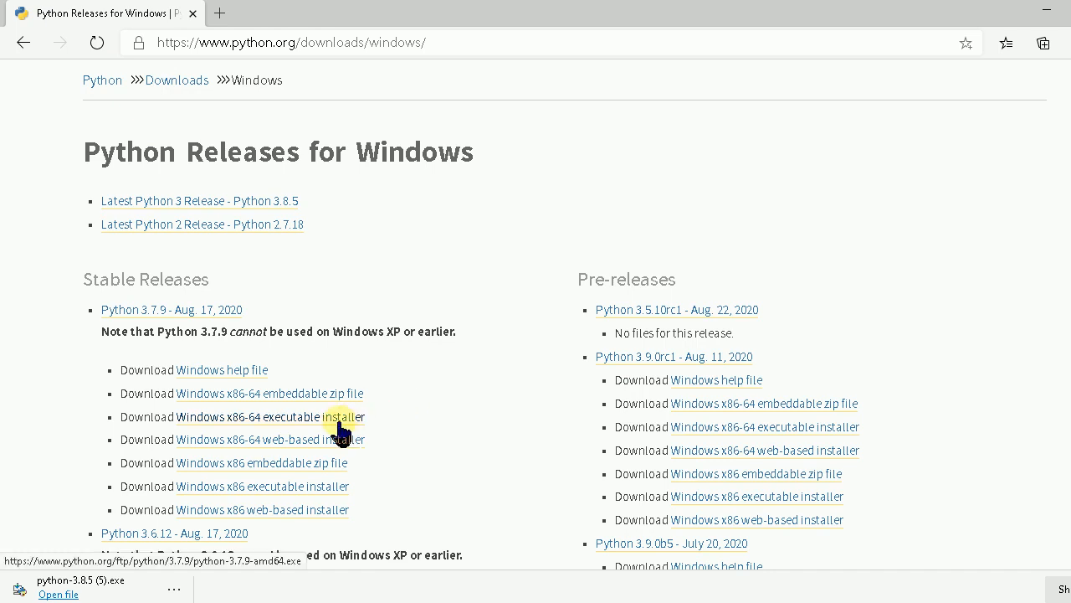
left_click(223, 422)
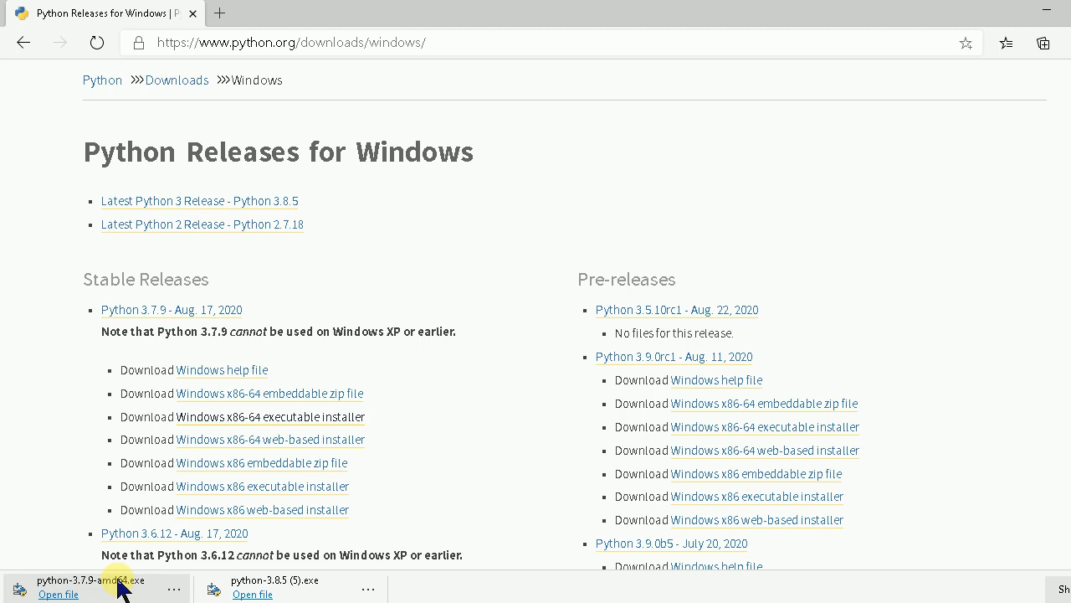
- Install Python 3.7.9 (64-bit) with default settings from the downloaded python-3.7.9-amd64.exe, and minimize the browser window
left_click(70, 594)
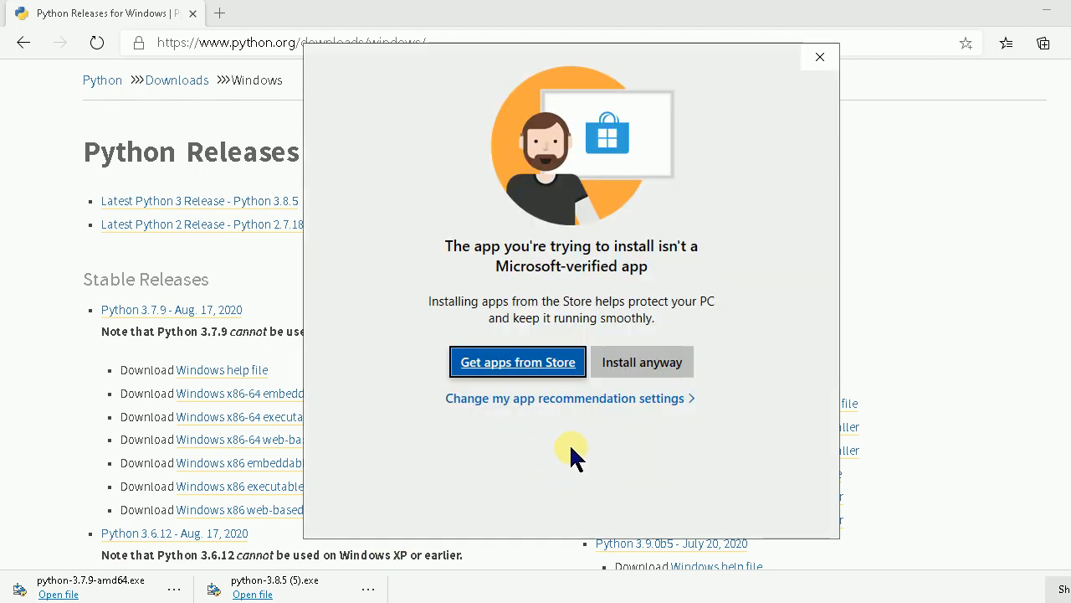
left_click(651, 363)
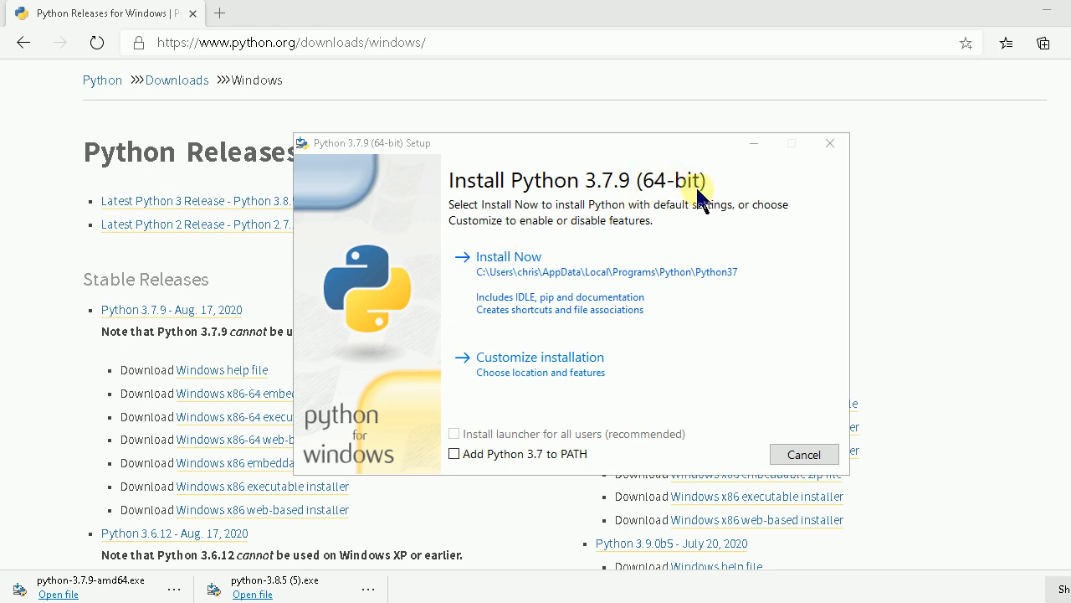
left_click(494, 264)
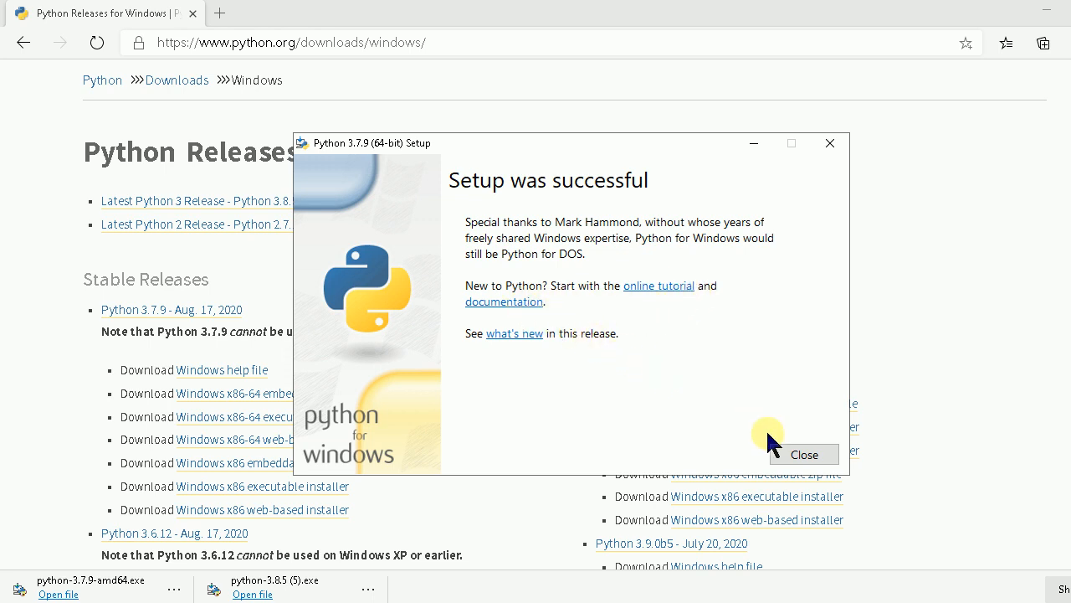
left_click(803, 461)
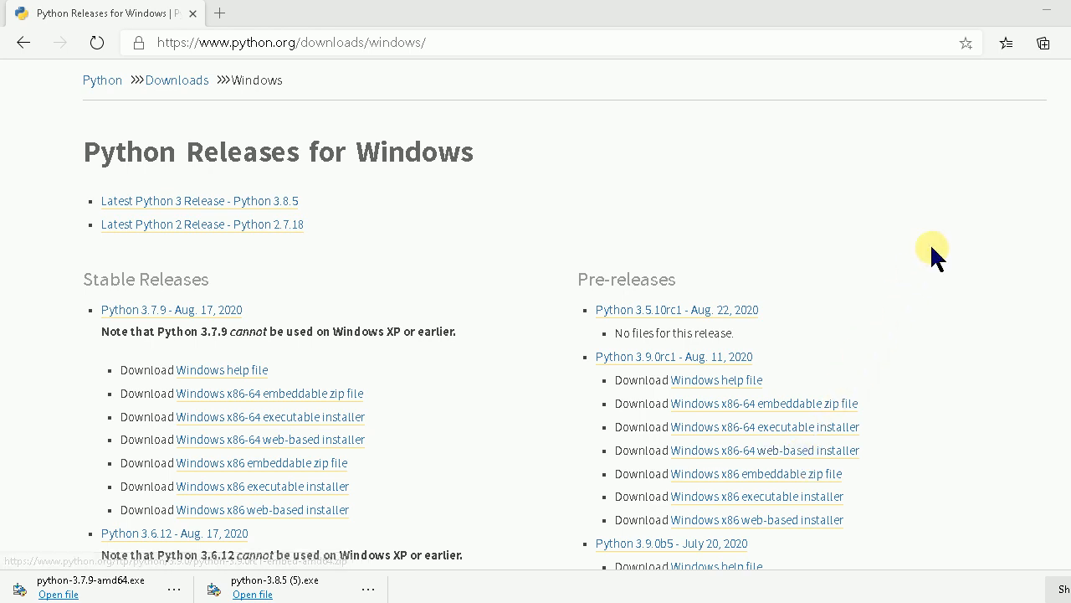
left_click(1050, 12)
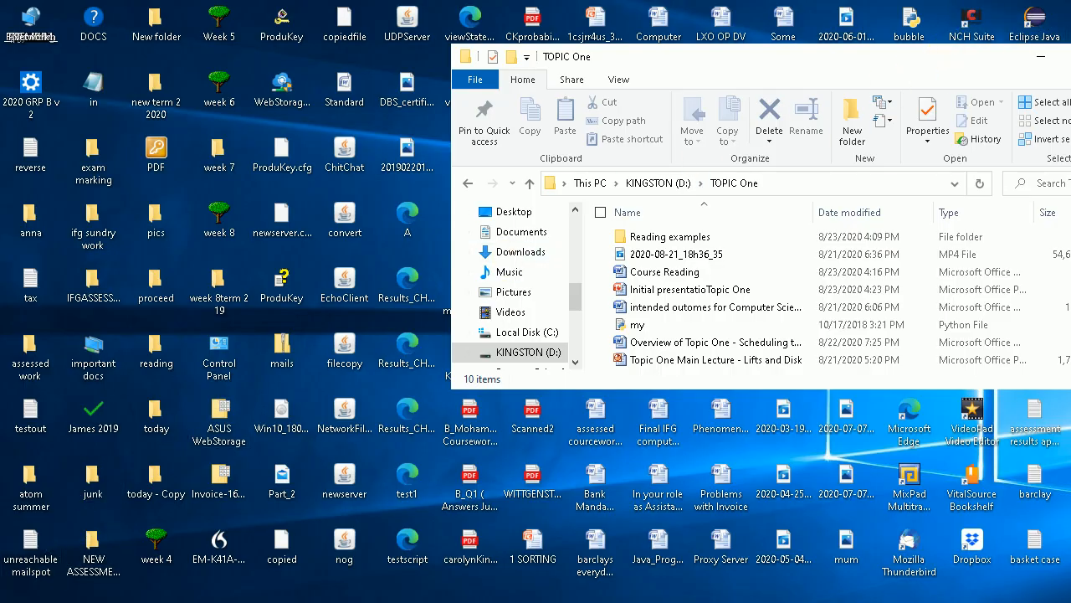
left_click(17, 595)
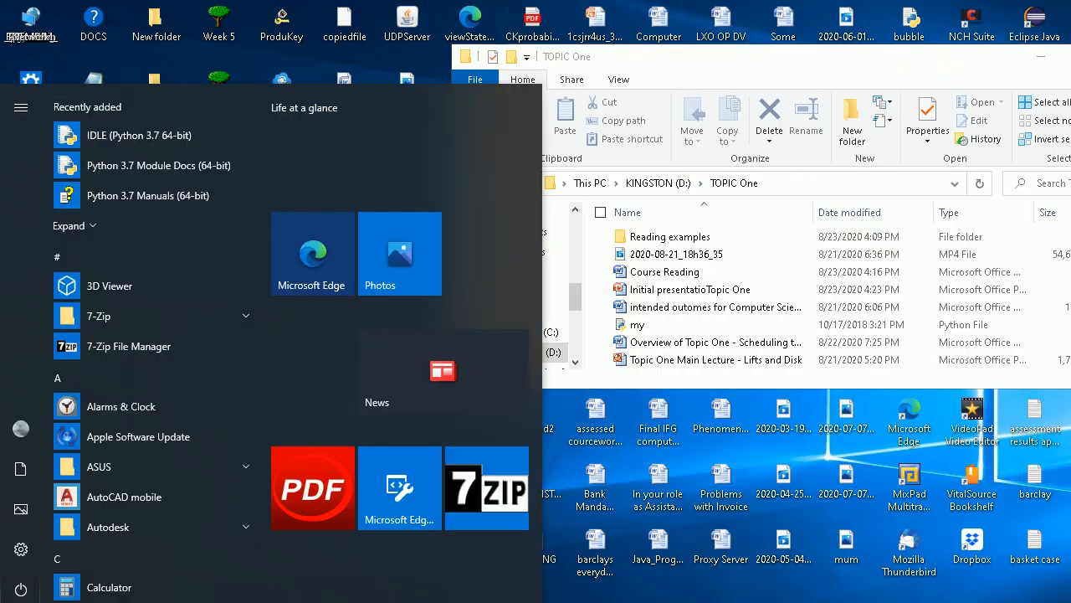
left_click(26, 588)
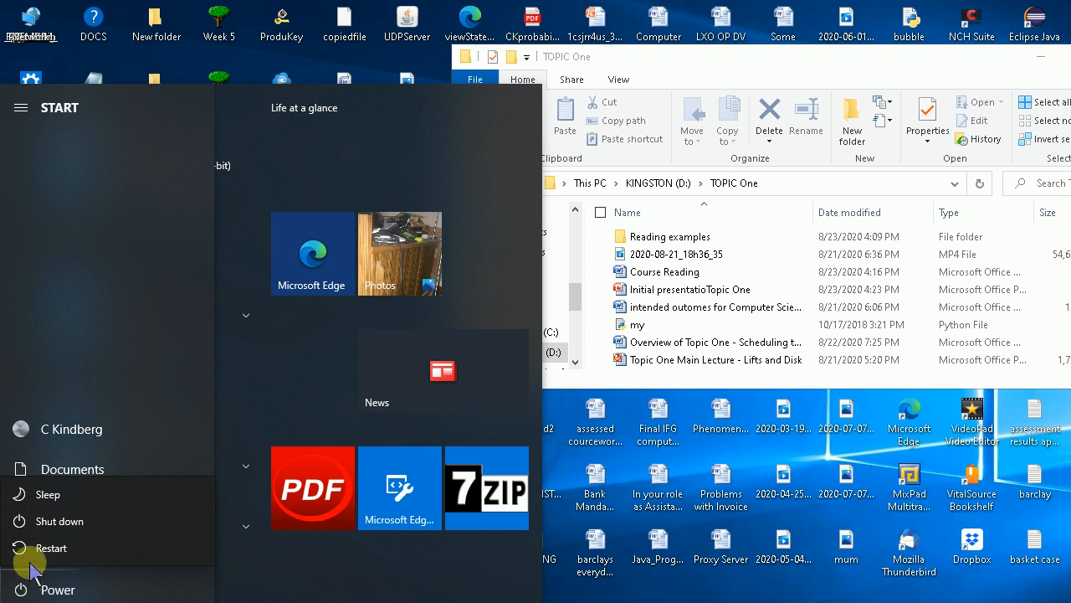
key("super")
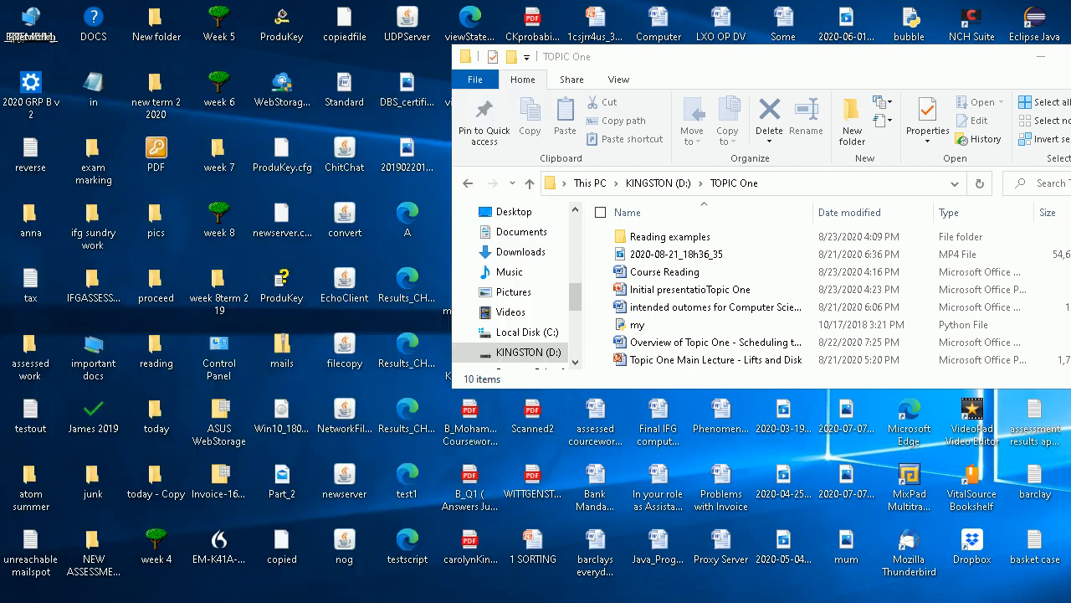
- Launch IDLE (Python 3.7 64-bit) and run i=10 followed by print(i) in the shell
key("super")
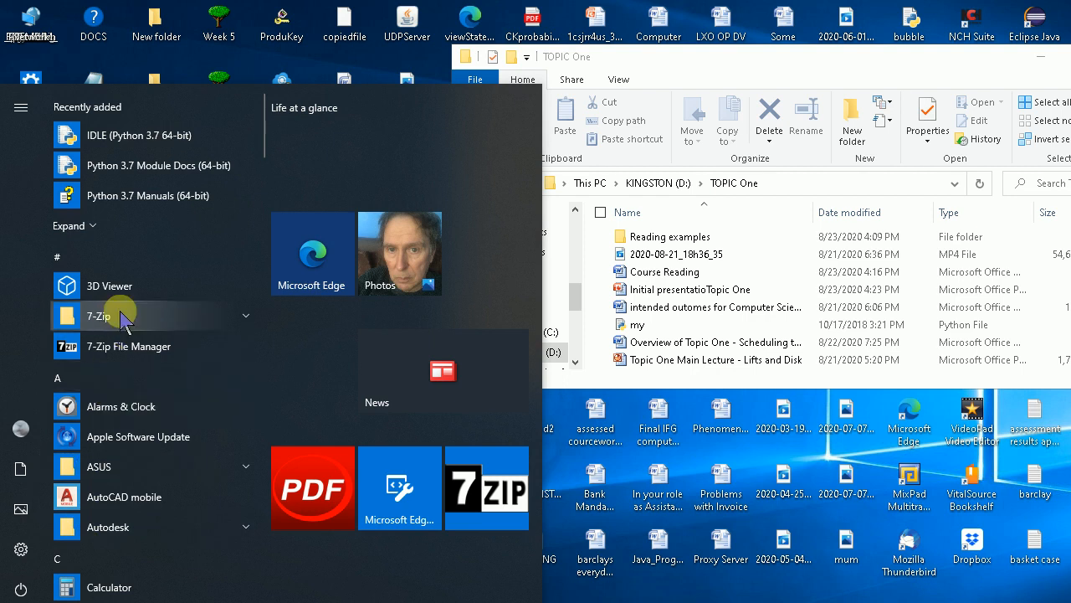
left_click(145, 133)
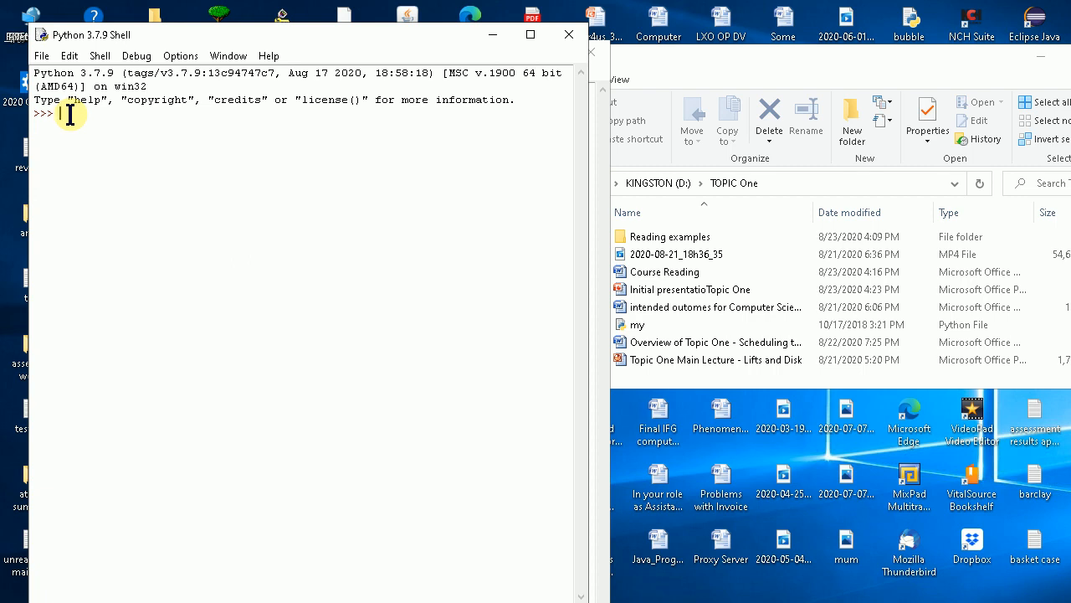
type("i=10")
key("Return")
type("print(i)")
key("Return")
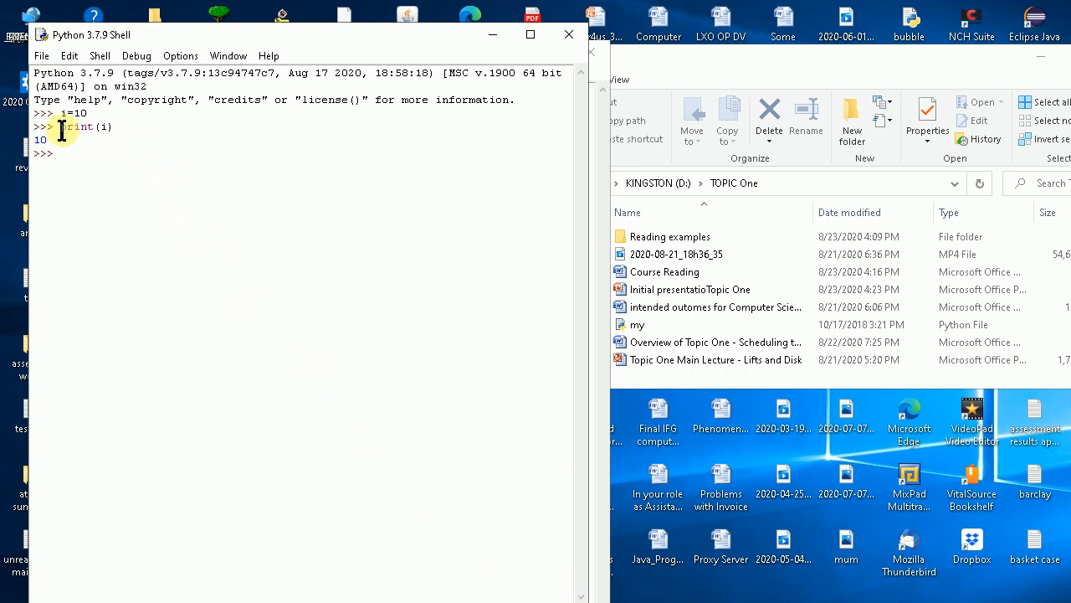
- Save the shell session as a Python file named my in the Python37 folder
left_click(42, 57)
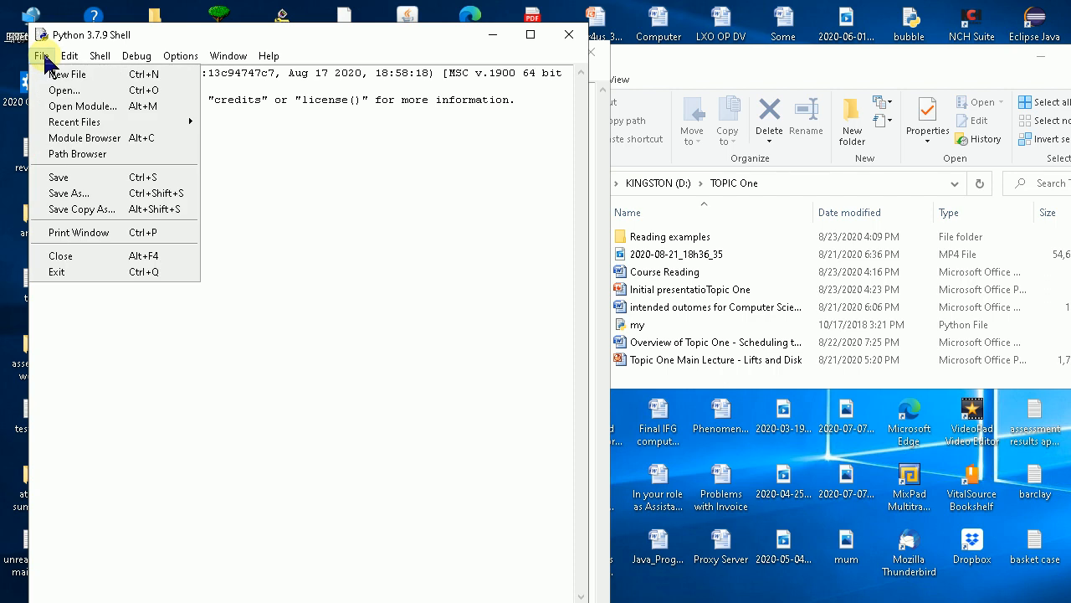
left_click(74, 176)
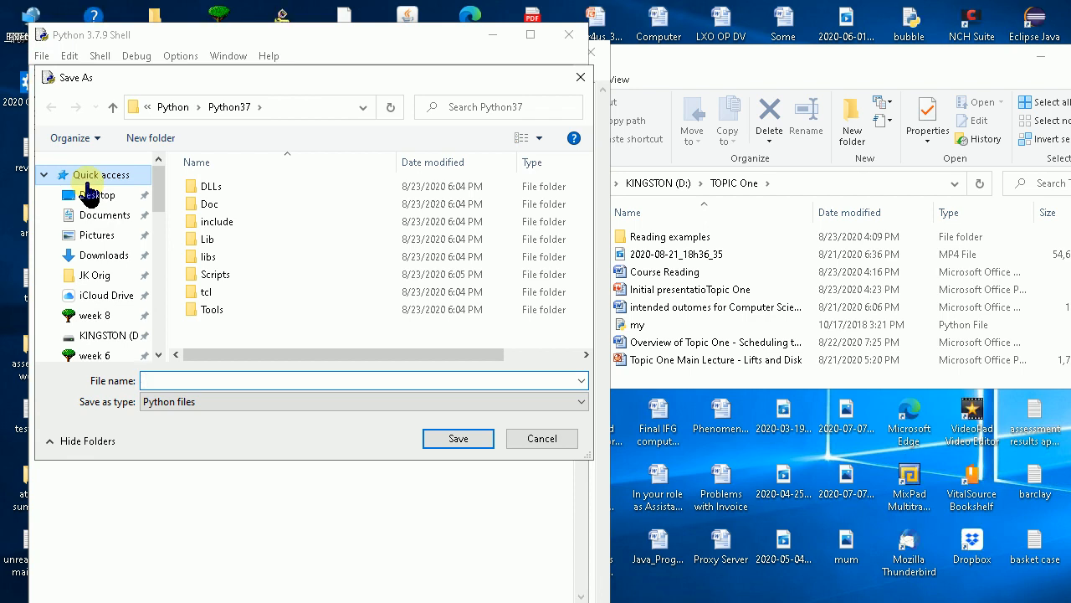
type("myu")
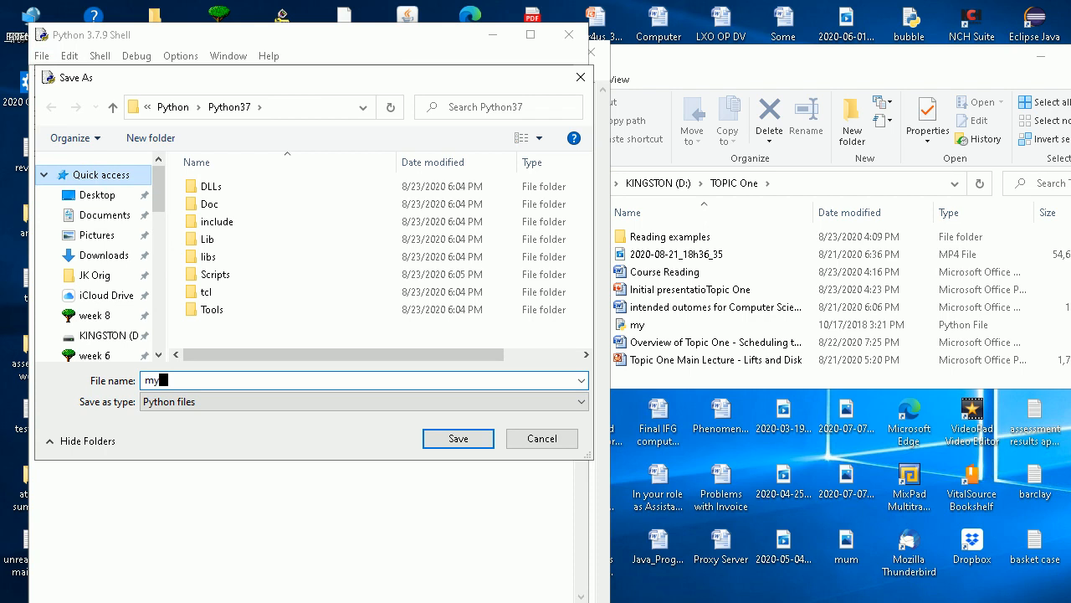
key("Return")
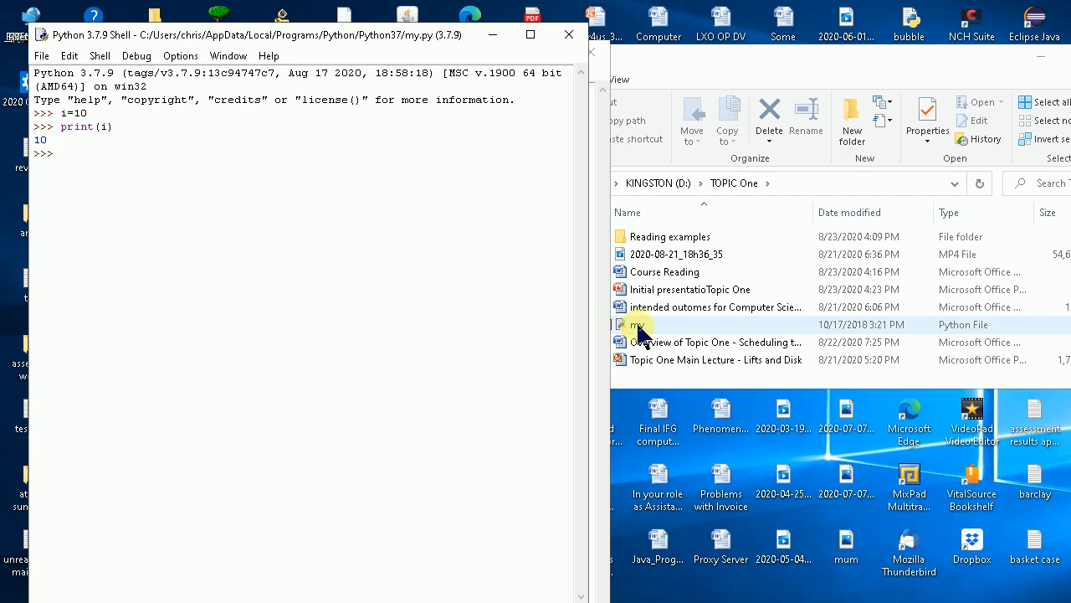
- Open the my Python file from the TOPIC One folder in IDLE 3.7 (64-bit) and run it as a module
left_click(638, 329)
right_click(640, 331)
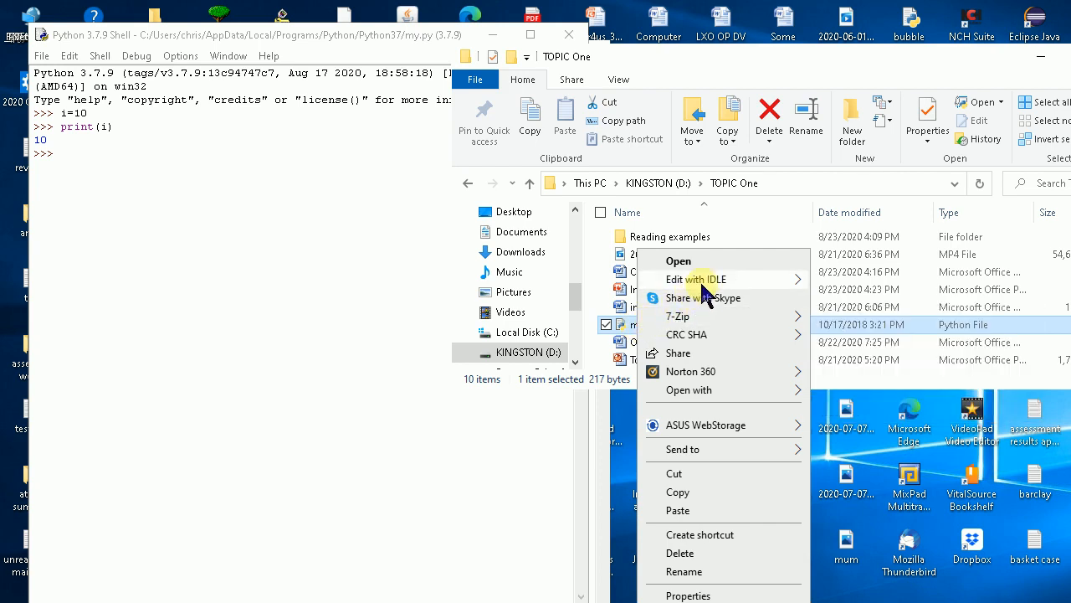
mouse_move(705, 283)
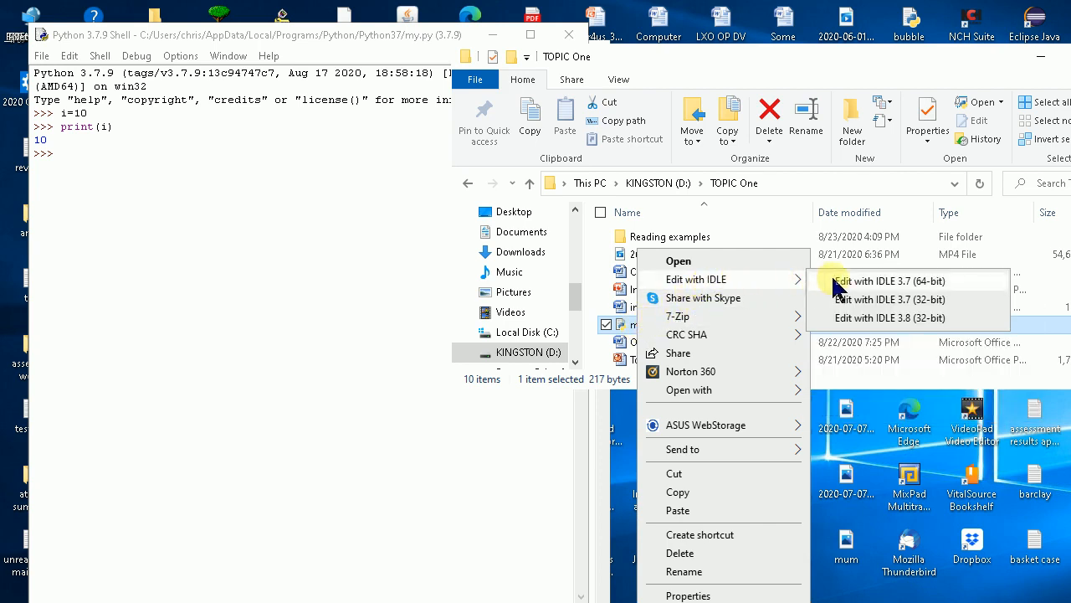
left_click(921, 283)
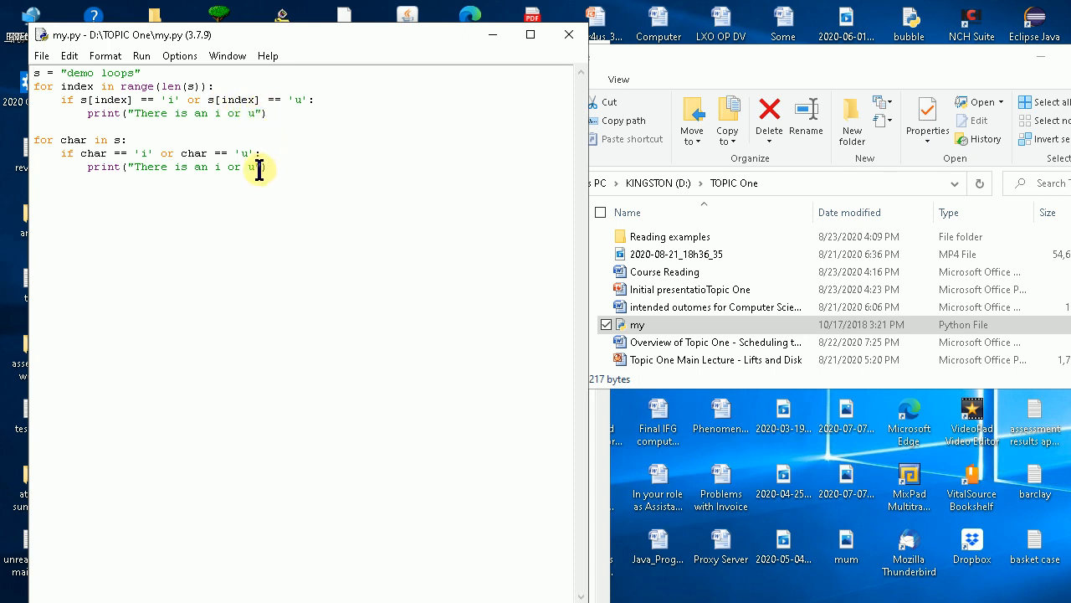
left_click(142, 58)
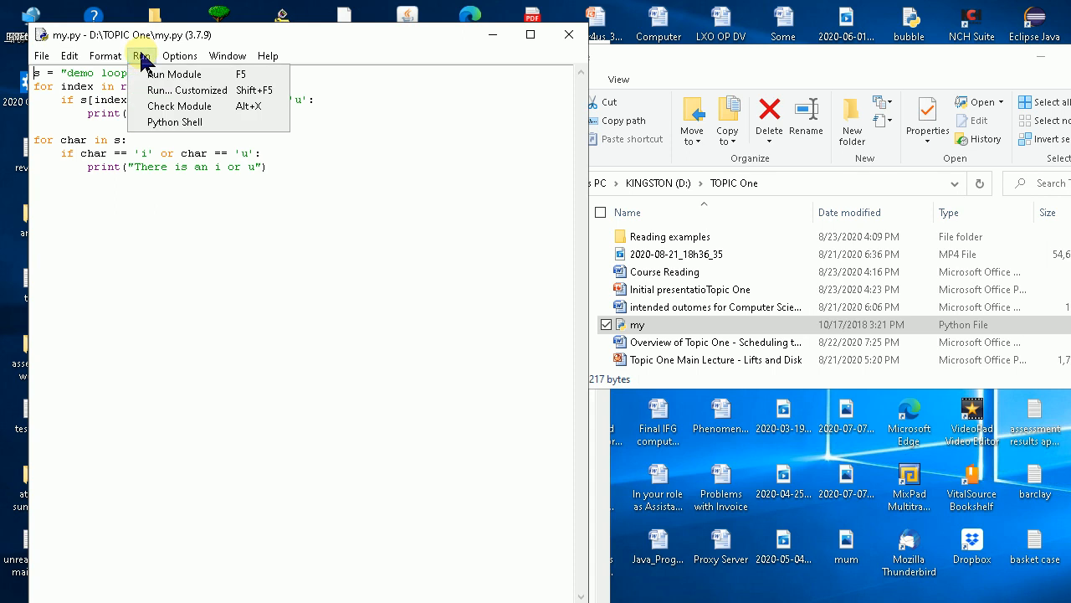
left_click(157, 77)
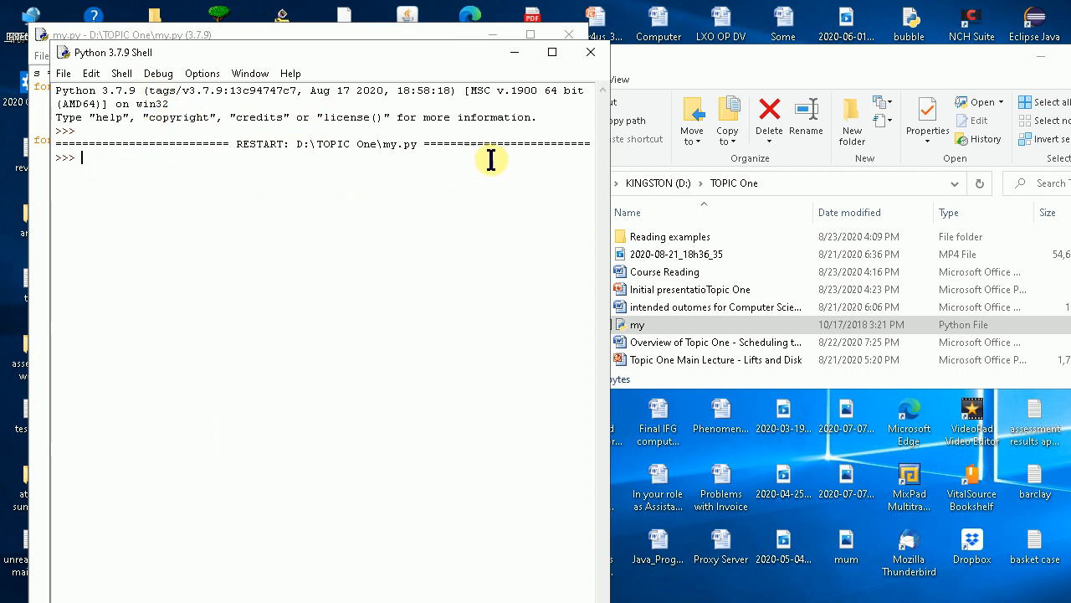
- Close the my.py editor and all open Python 3.7.9 Shell windows
left_click(591, 55)
left_click(569, 34)
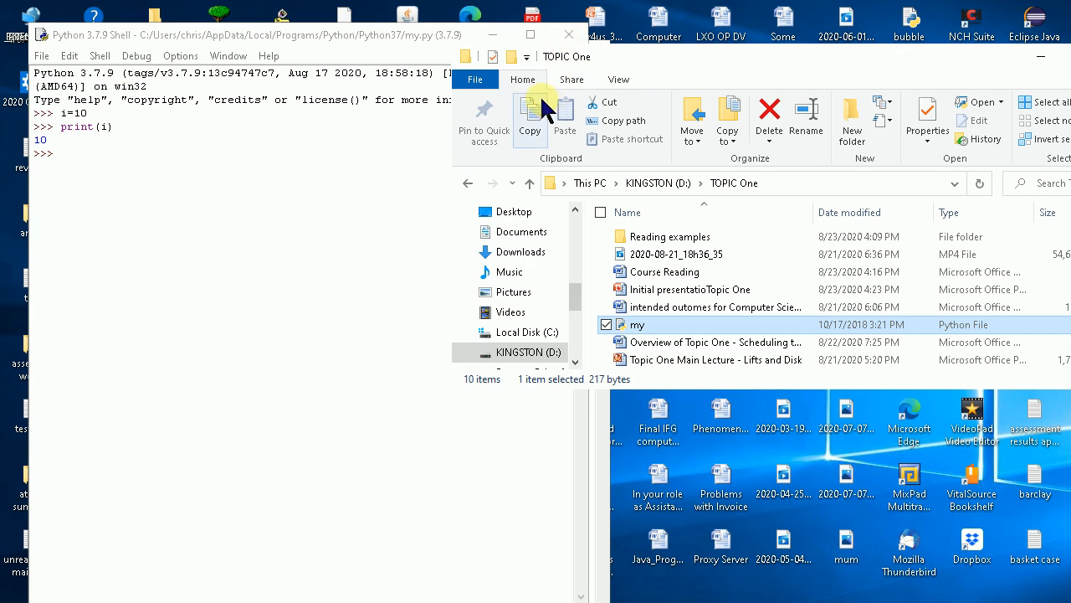
left_click(287, 450)
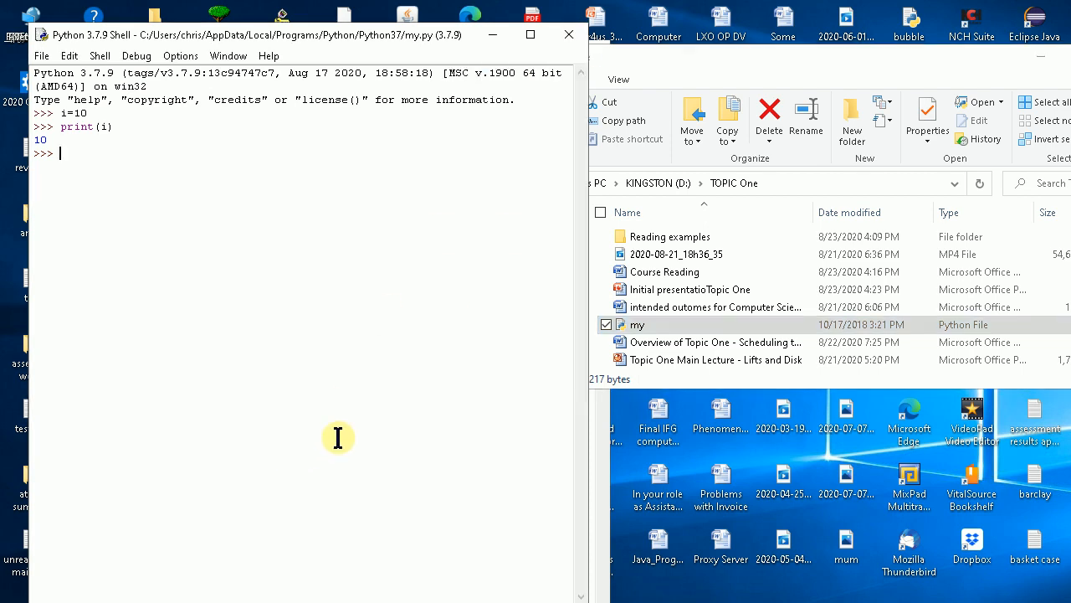
left_click(569, 34)
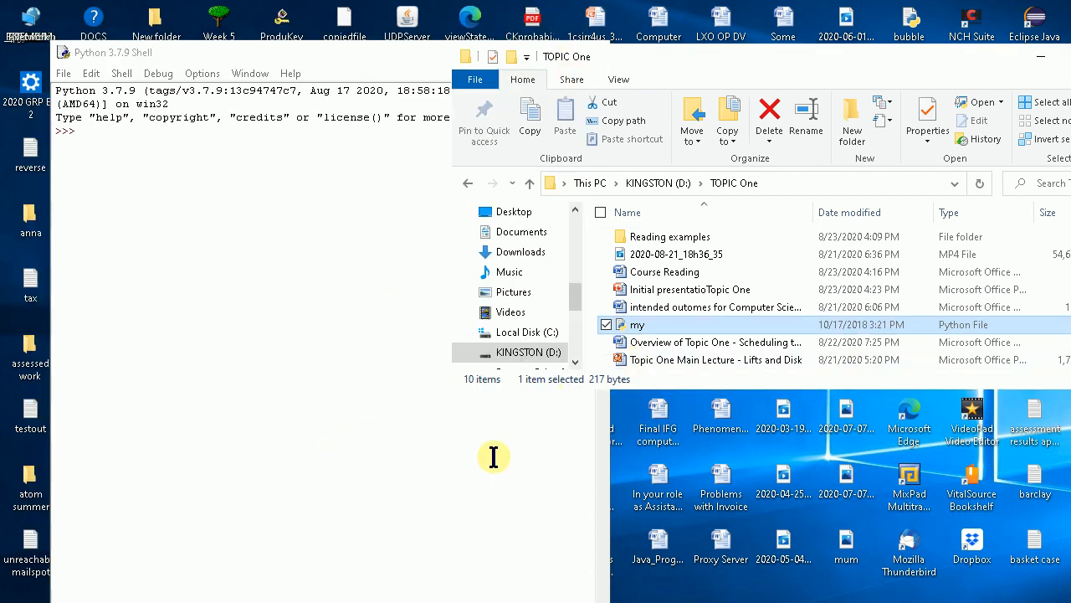
left_click(476, 476)
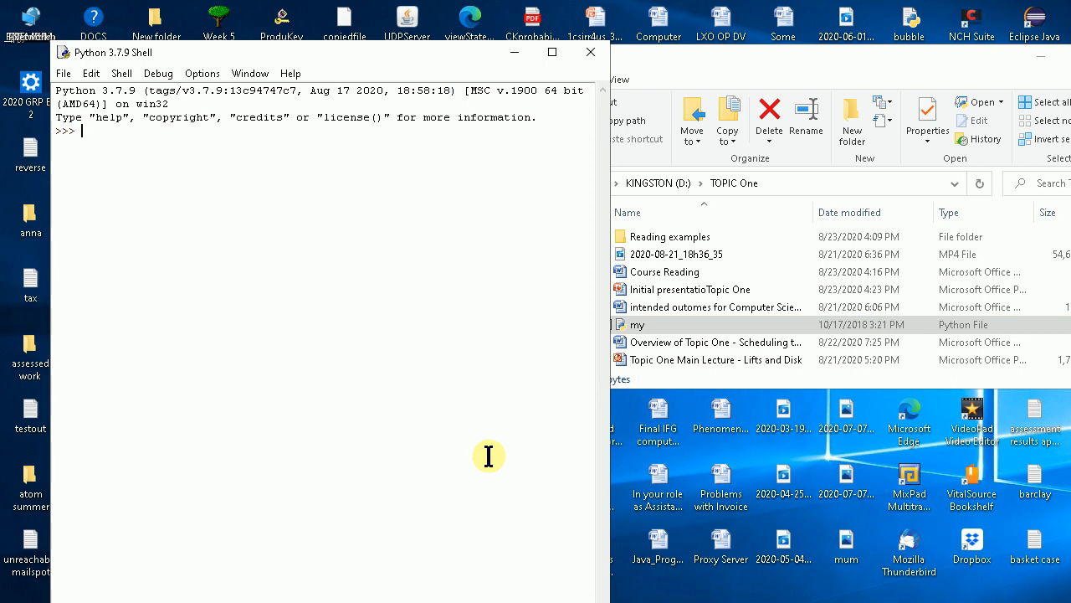
left_click(591, 52)
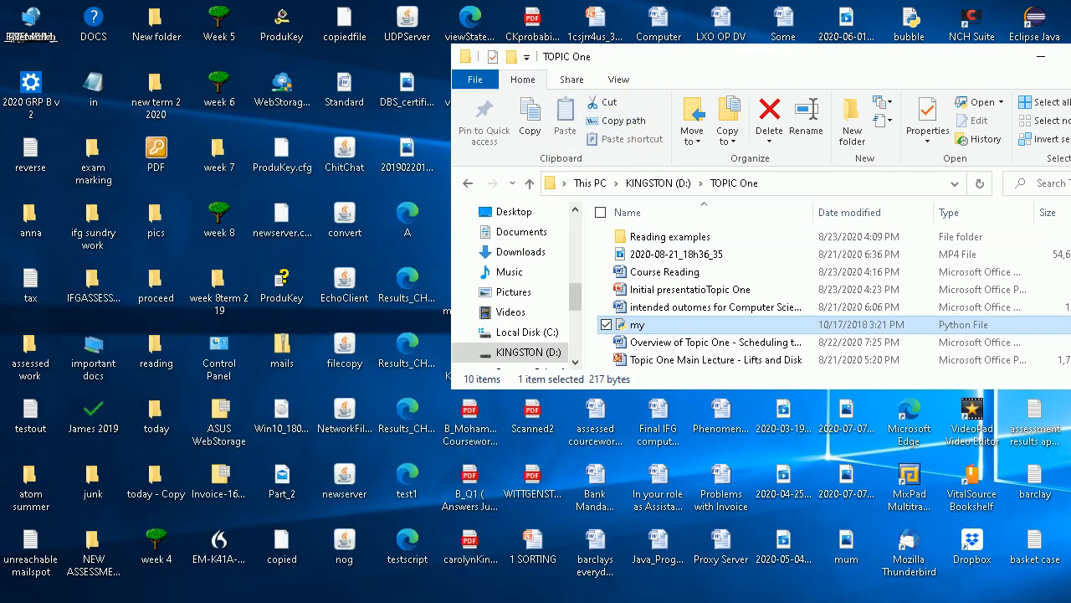